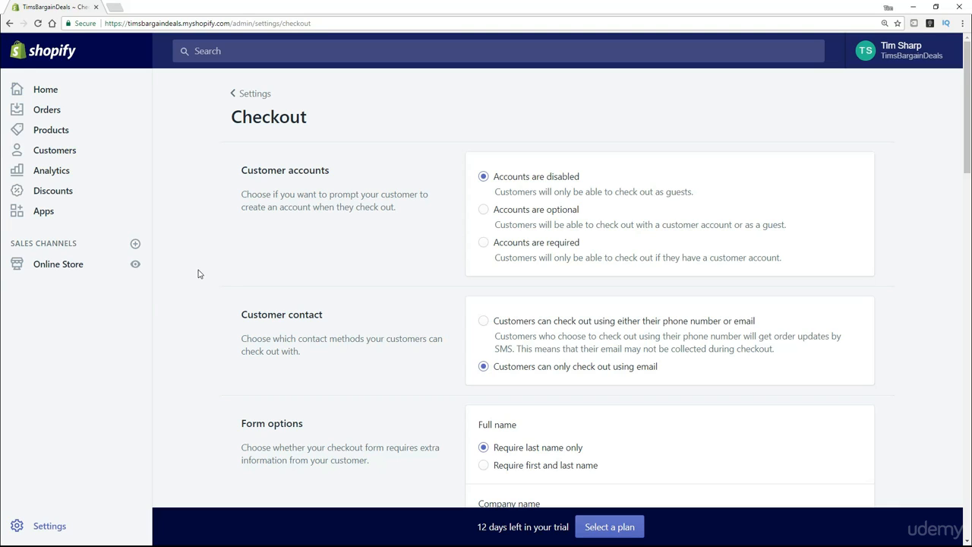
# Step: Review the checkout settings for customer accounts, customer contact, form options and order processing
pyautogui.moveTo(241, 169); pyautogui.dragTo(334, 173)
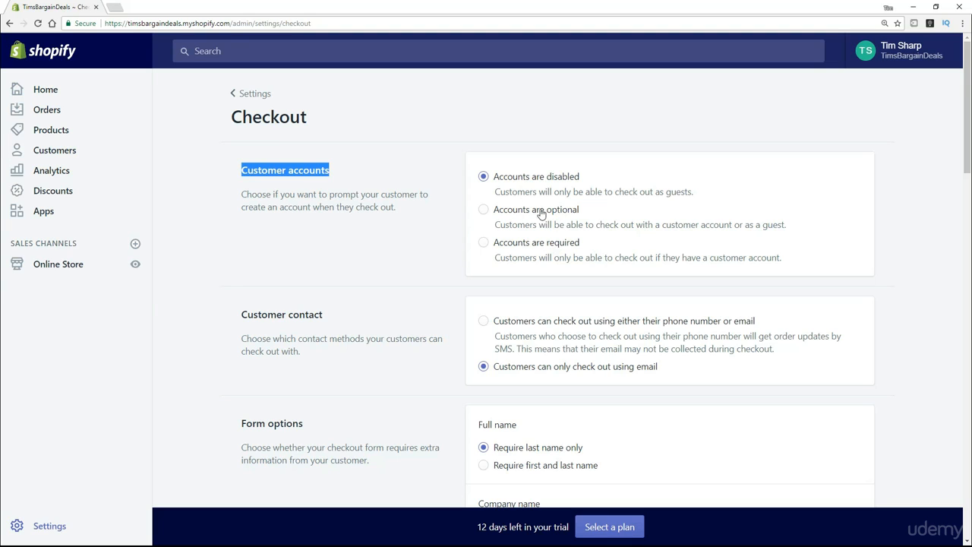
pyautogui.click(388, 172)
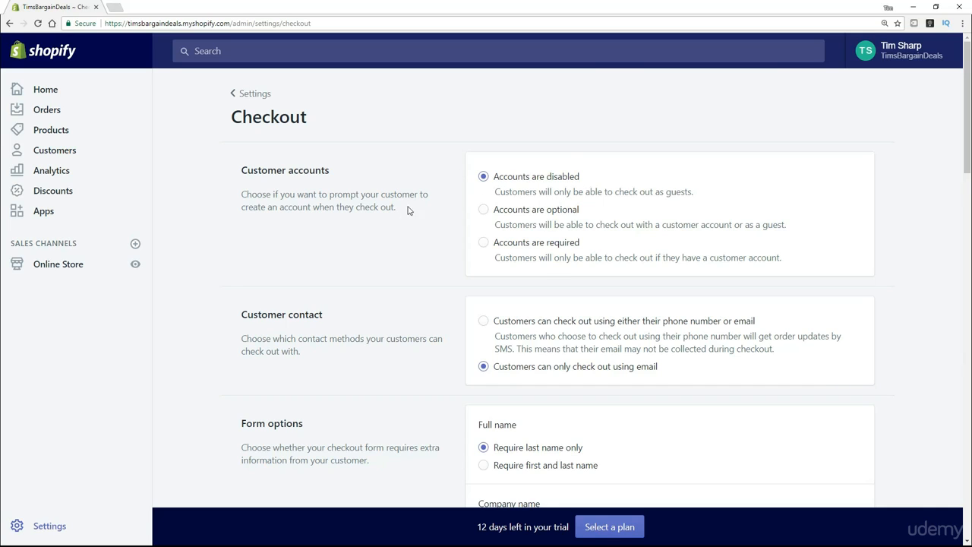
pyautogui.scroll(-2, 404, 218)
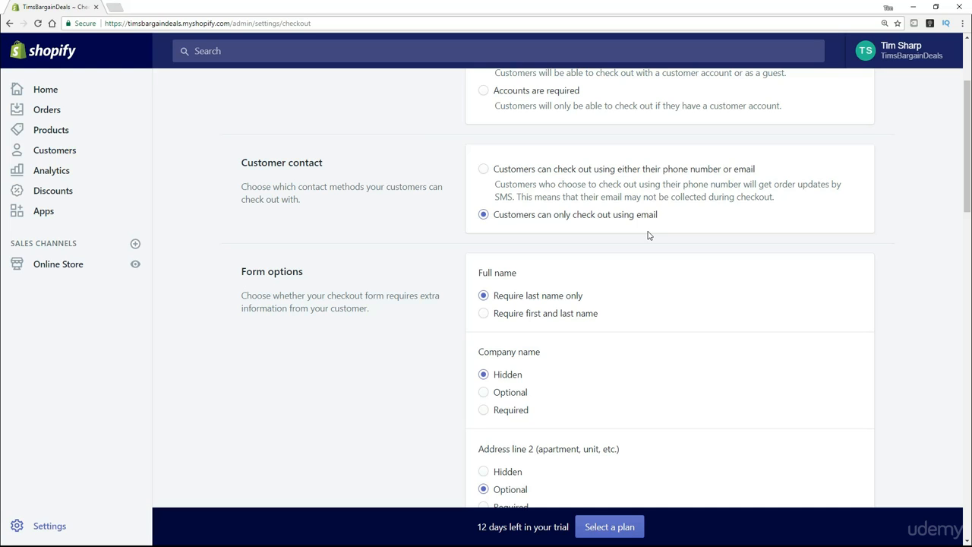
pyautogui.scroll(-2, 281, 372)
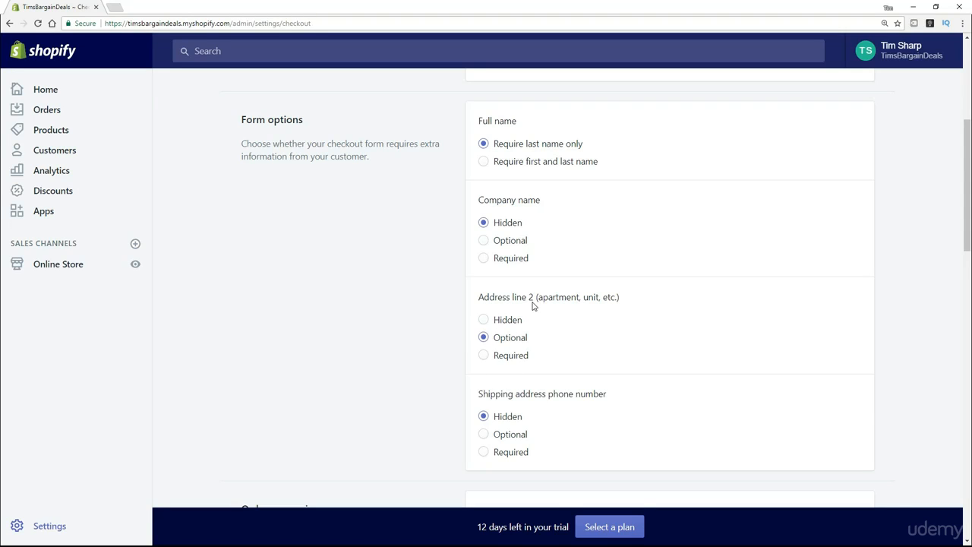
pyautogui.scroll(-3, 438, 351)
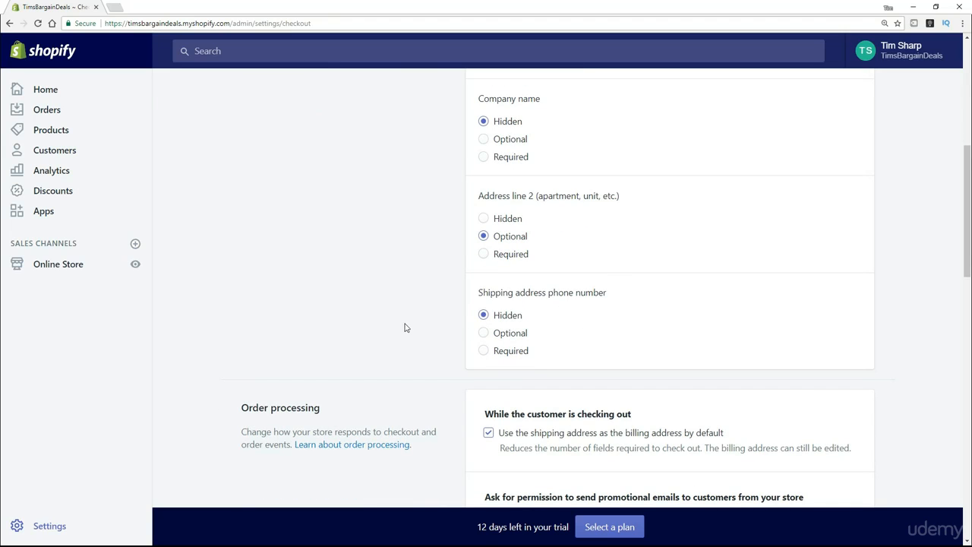
pyautogui.scroll(-5, 398, 329)
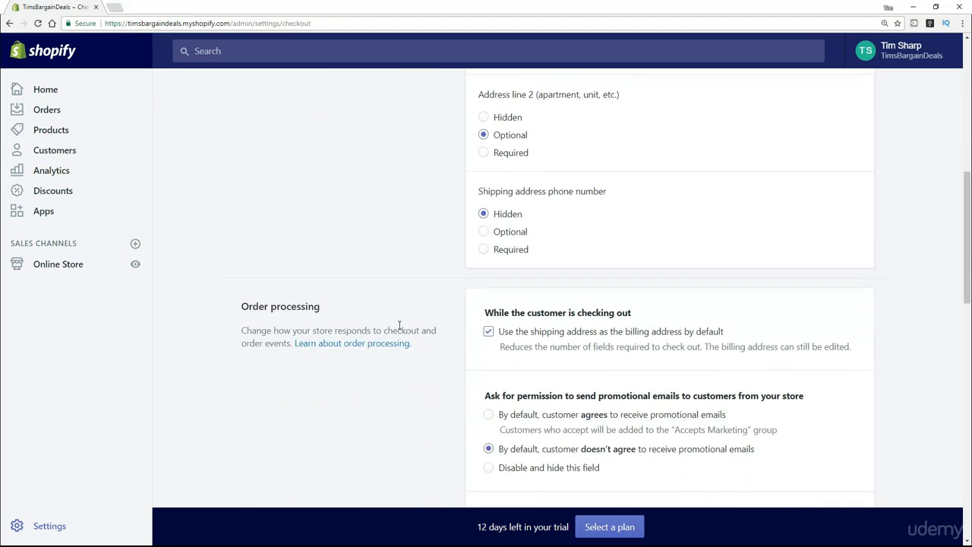
pyautogui.scroll(-1, 400, 328)
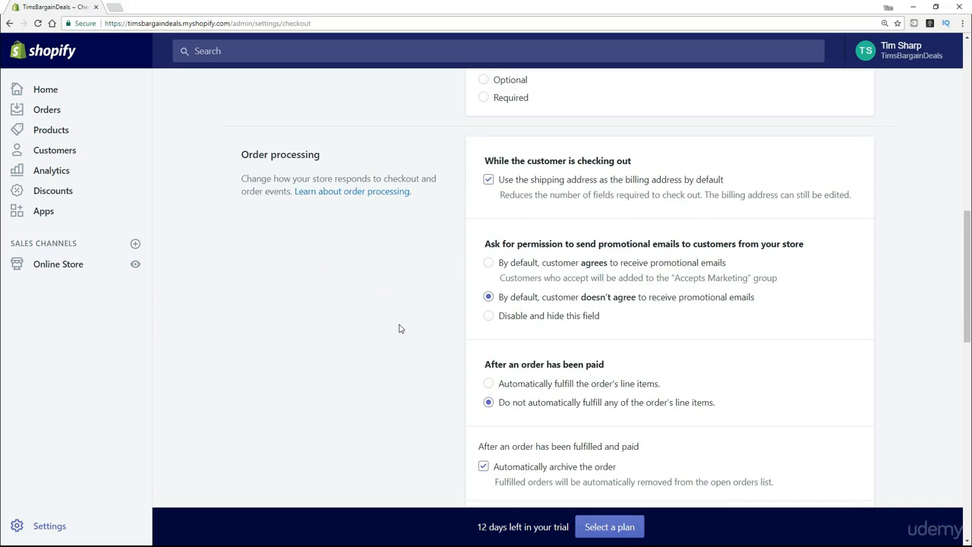
pyautogui.scroll(-1, 400, 328)
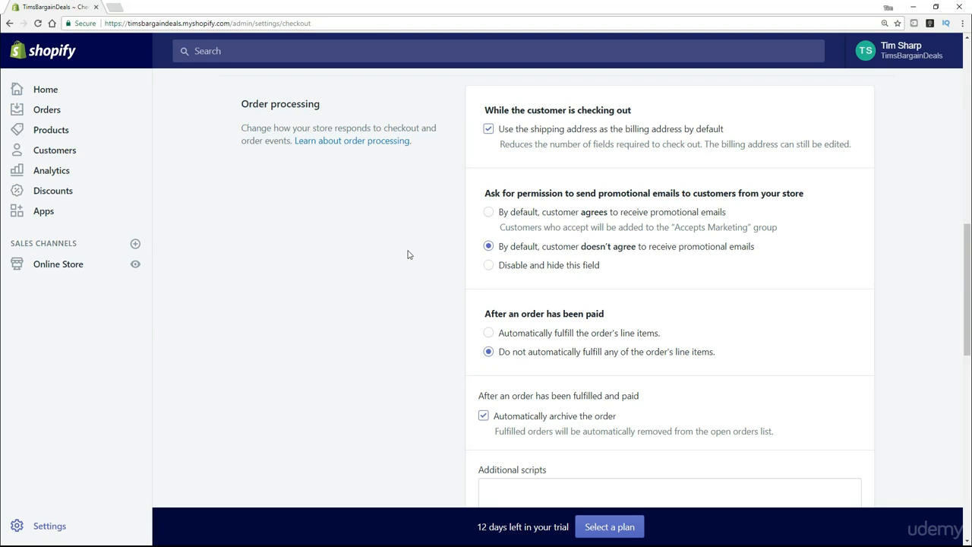
# Step: Set the promotional email permission so that the customer agrees by default to receive promotional emails
pyautogui.moveTo(484, 194); pyautogui.dragTo(810, 196)
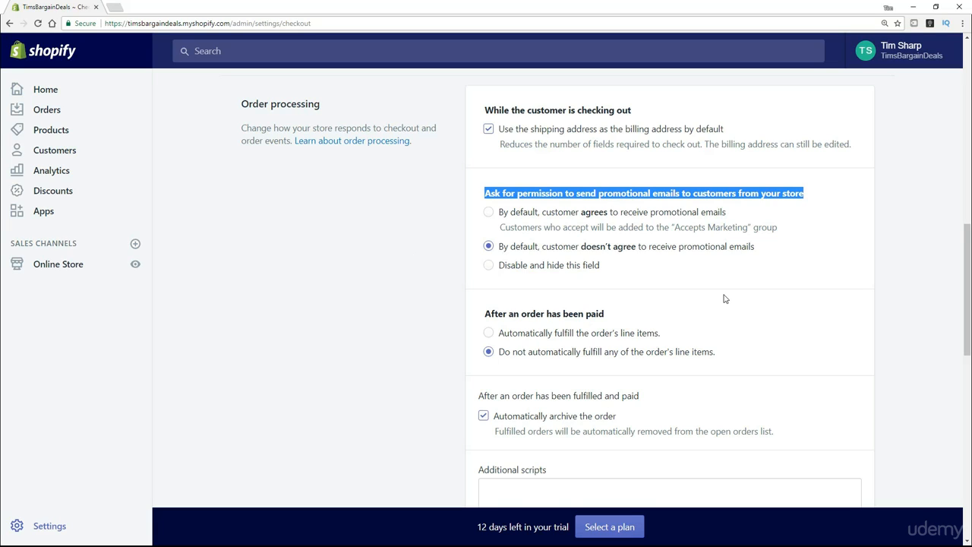
pyautogui.click(402, 235)
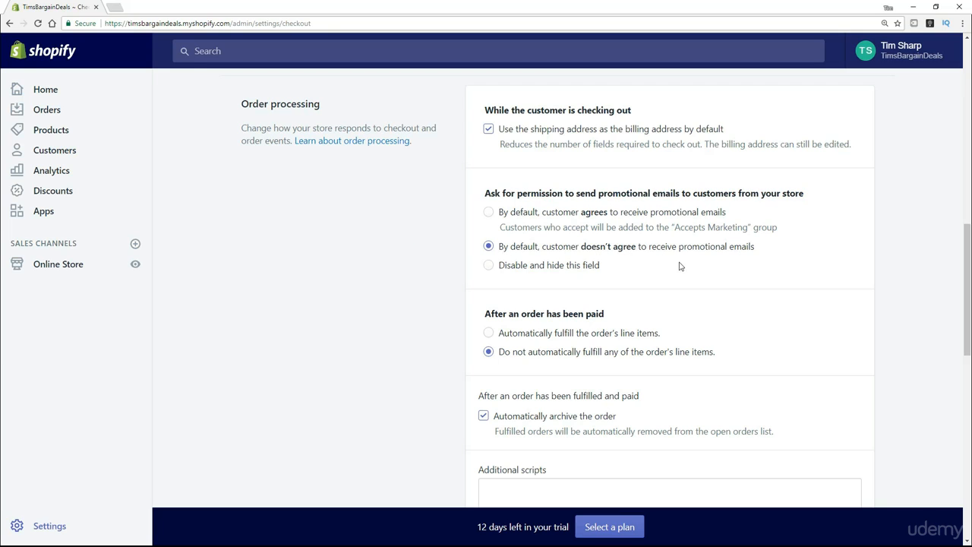
pyautogui.click(489, 215)
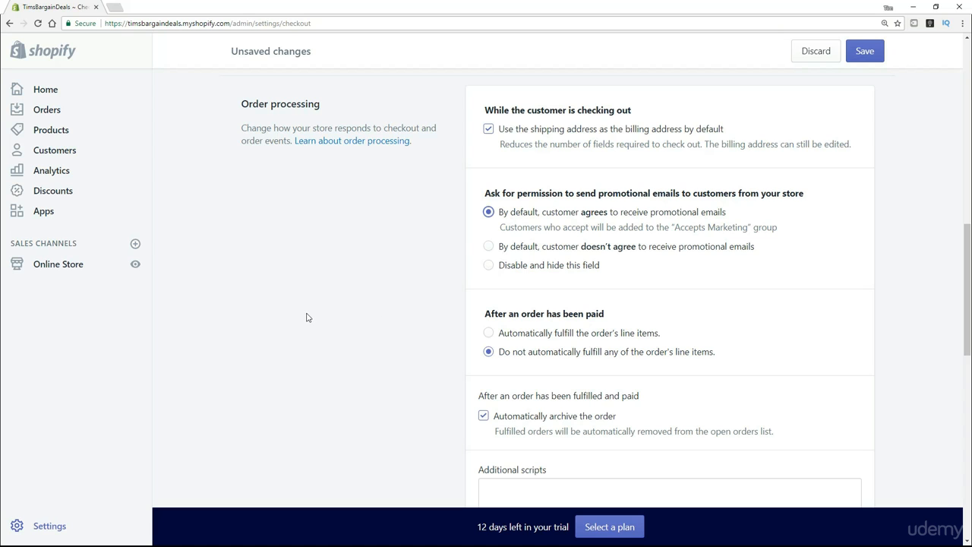
# Step: Fill the refund policy statement with the generated sample refund policy
pyautogui.scroll(-2, 307, 317)
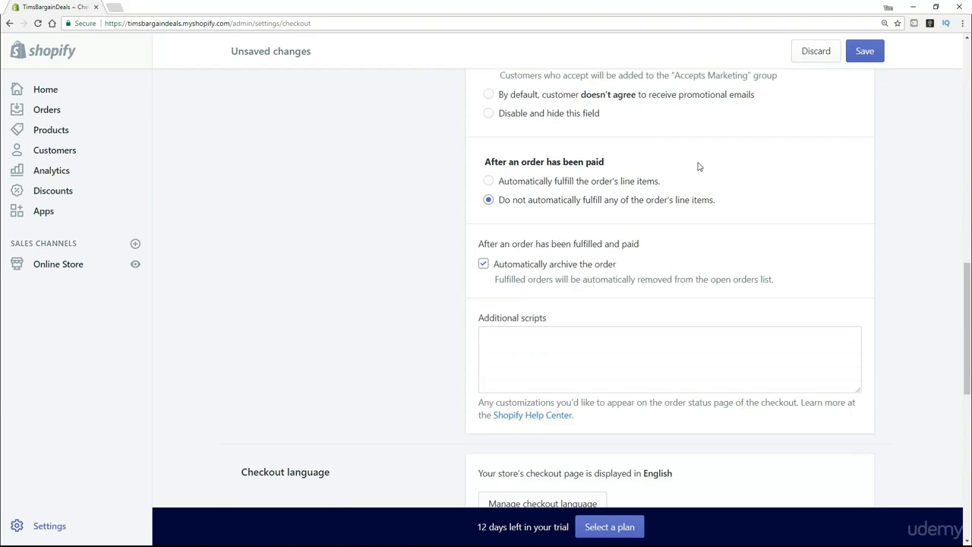
pyautogui.scroll(-3, 359, 300)
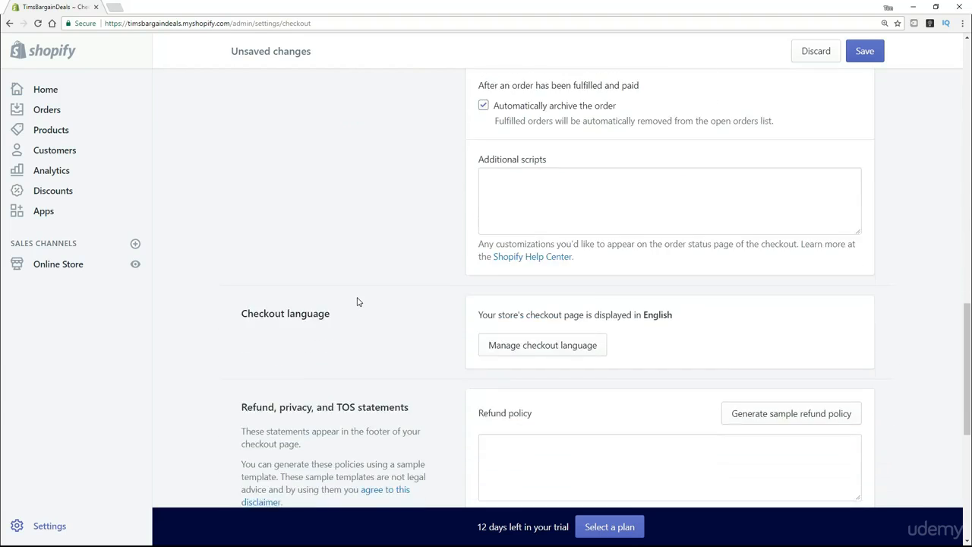
pyautogui.scroll(-1, 358, 302)
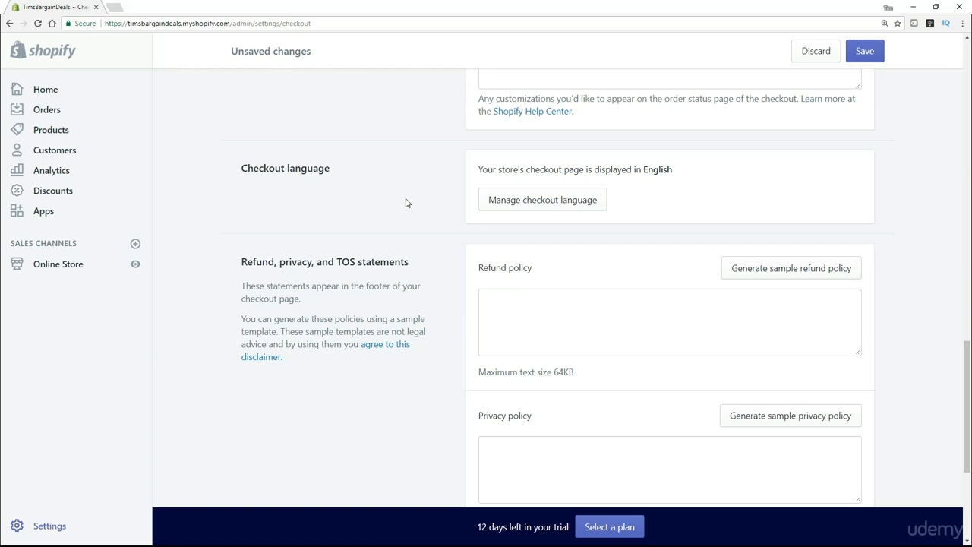
pyautogui.scroll(-1, 405, 203)
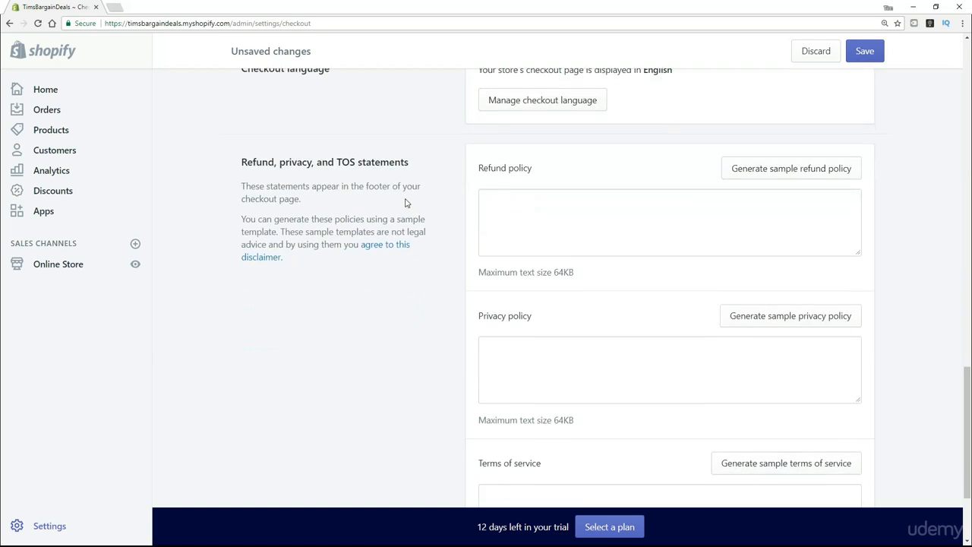
pyautogui.moveTo(243, 160); pyautogui.dragTo(410, 159)
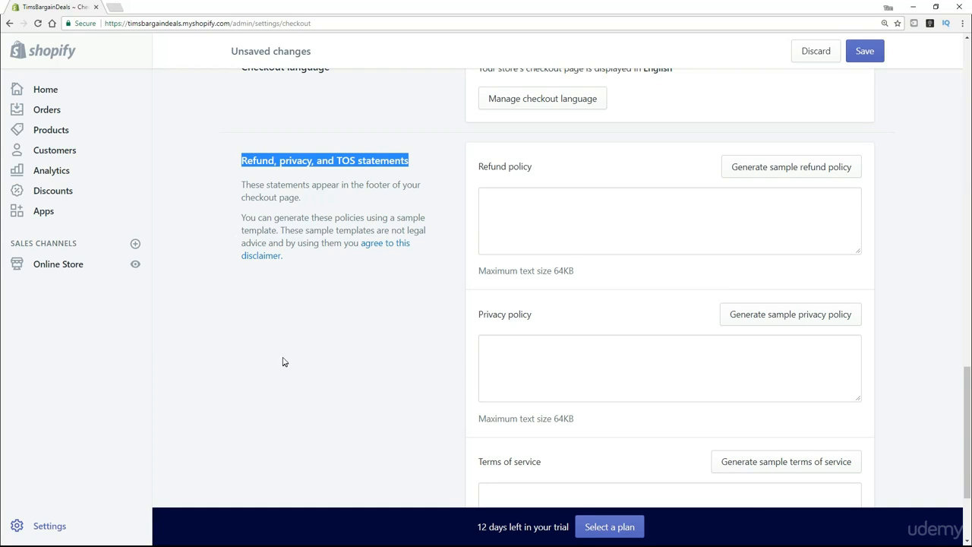
pyautogui.scroll(-1, 339, 310)
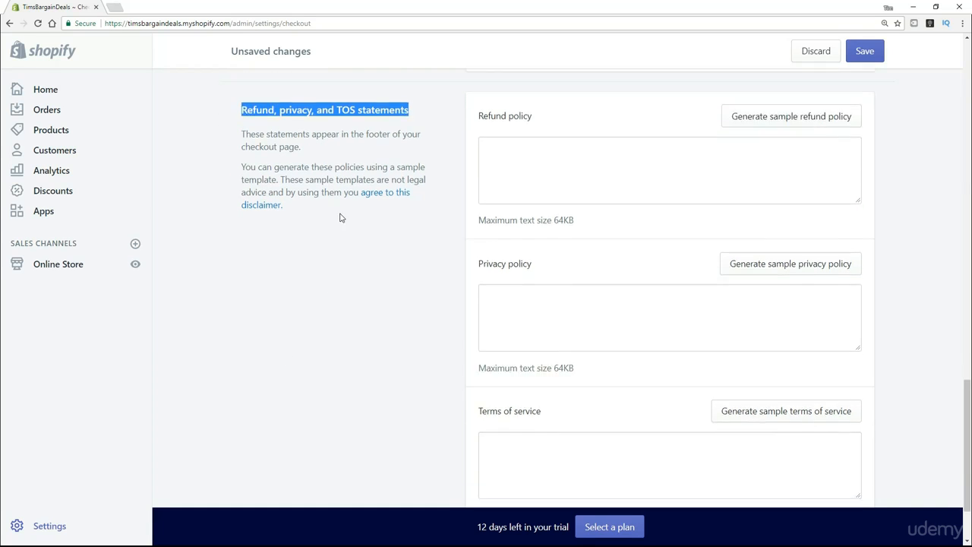
pyautogui.click(337, 265)
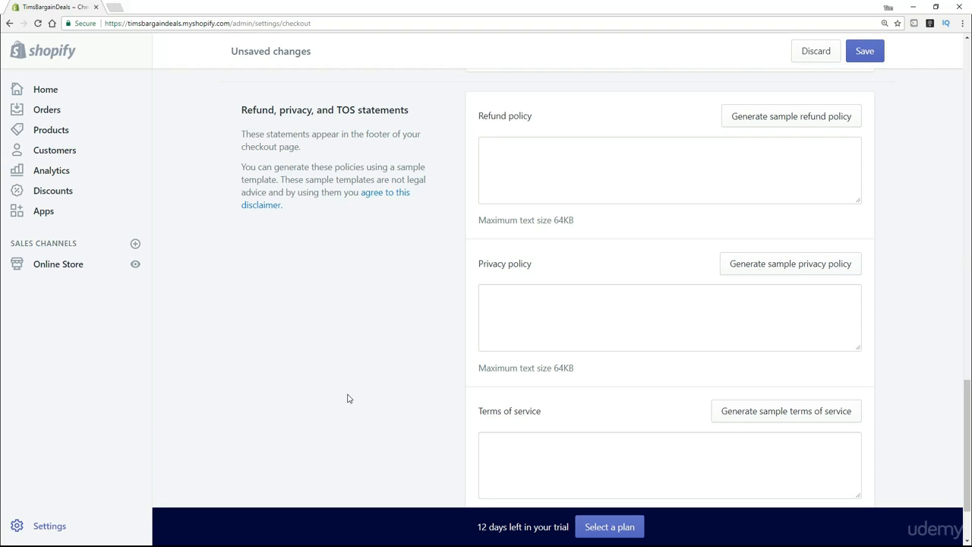
pyautogui.click(499, 157)
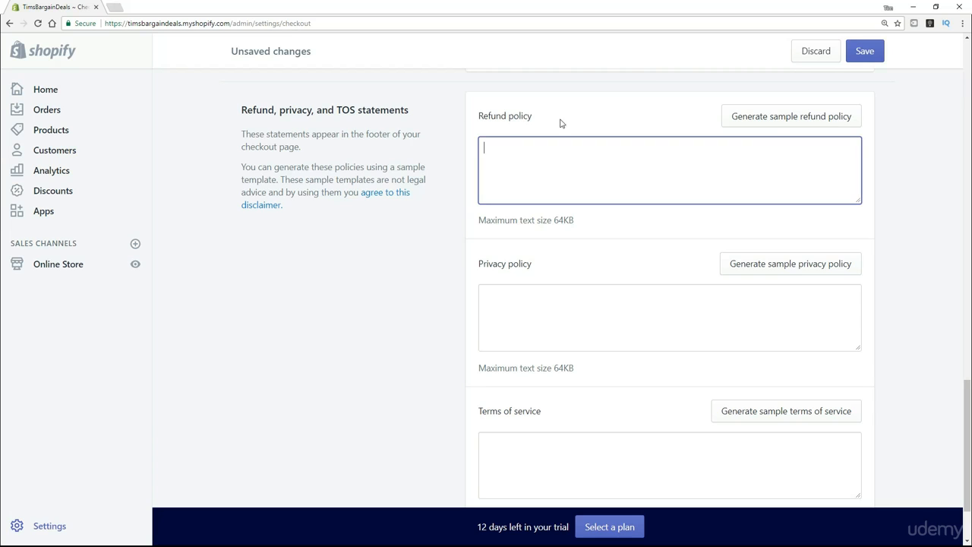
pyautogui.click(793, 117)
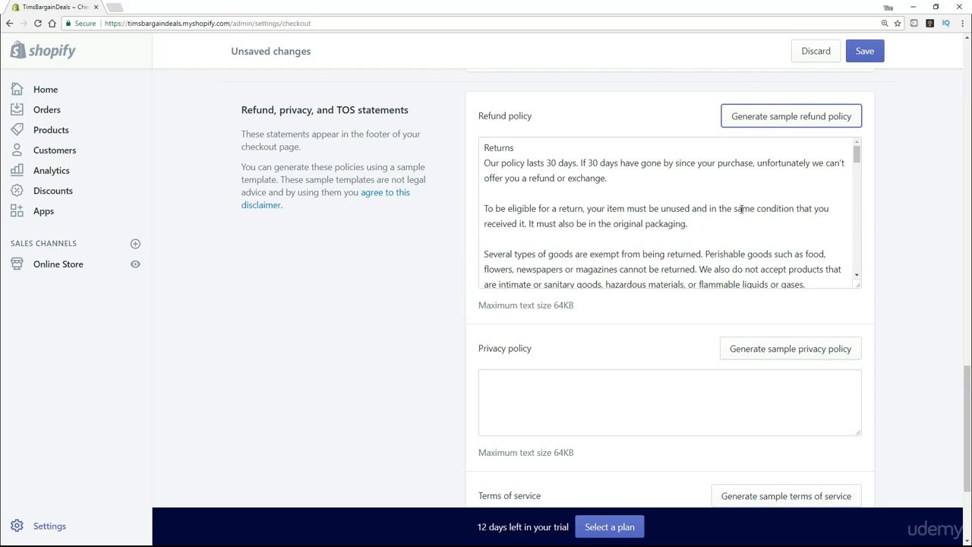
# Step: Read through the generated refund policy to its end, checking the return address in the exchanges section
pyautogui.scroll(-5, 743, 208)
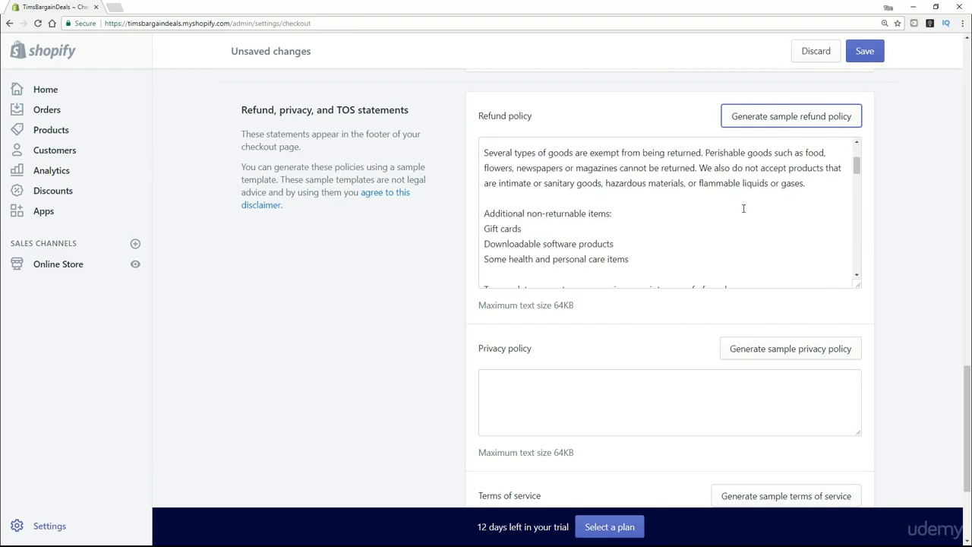
pyautogui.scroll(-5, 743, 208)
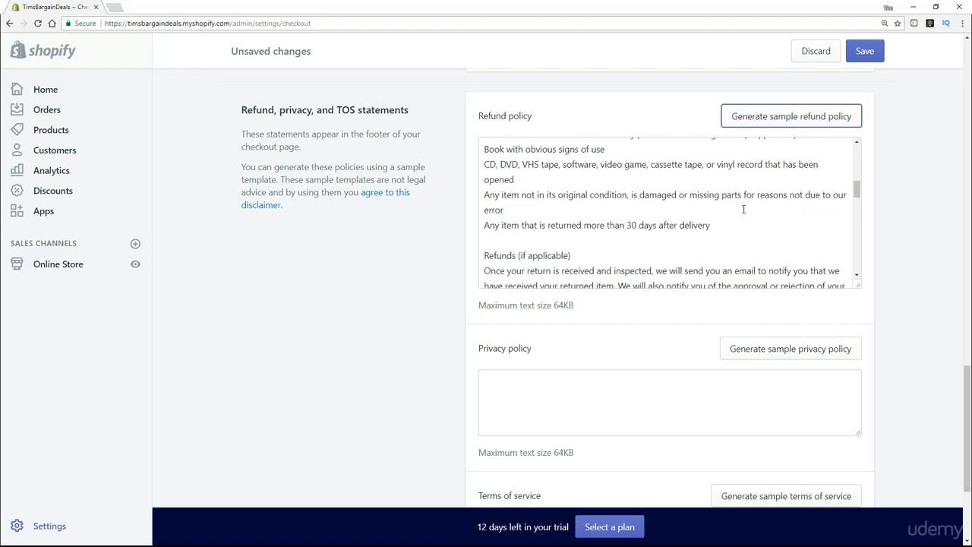
pyautogui.scroll(-5, 743, 208)
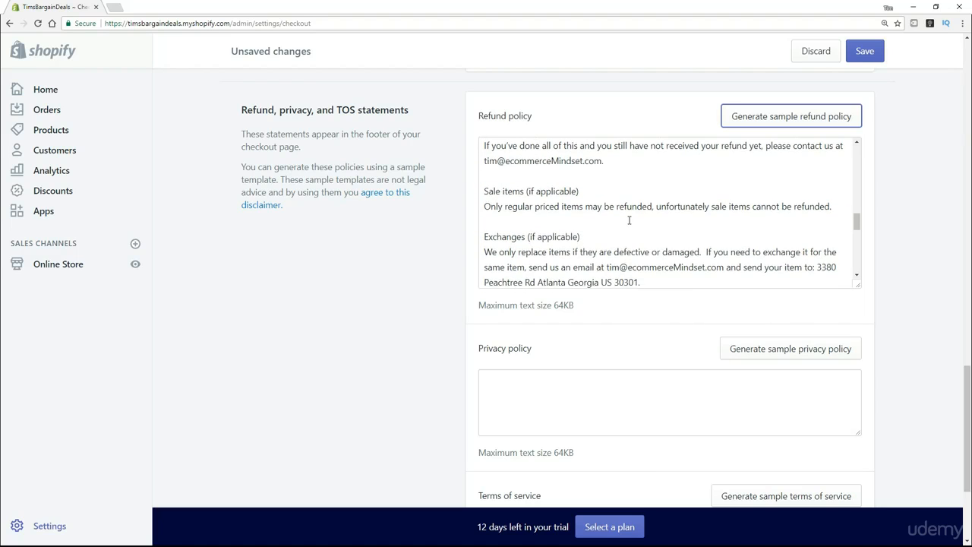
pyautogui.scroll(-1, 623, 219)
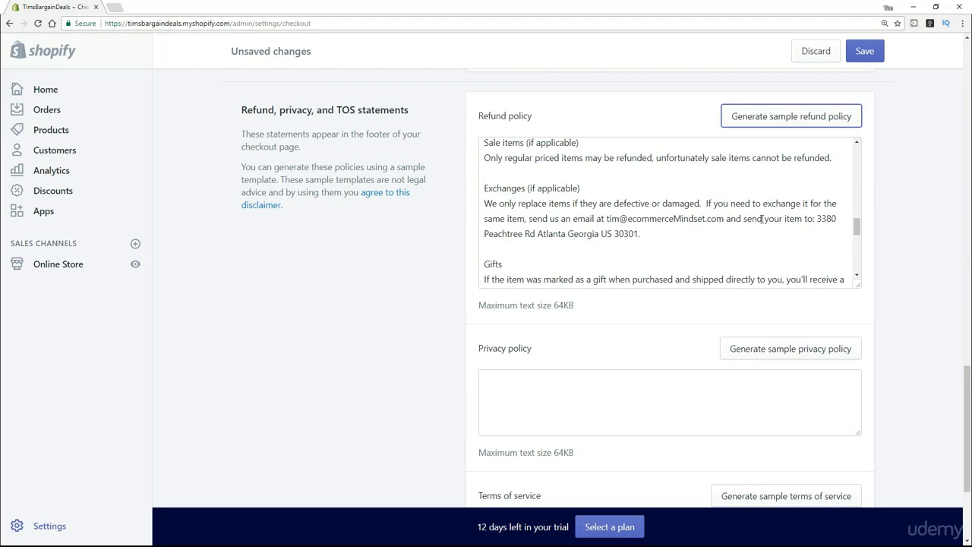
pyautogui.moveTo(814, 219); pyautogui.dragTo(639, 234)
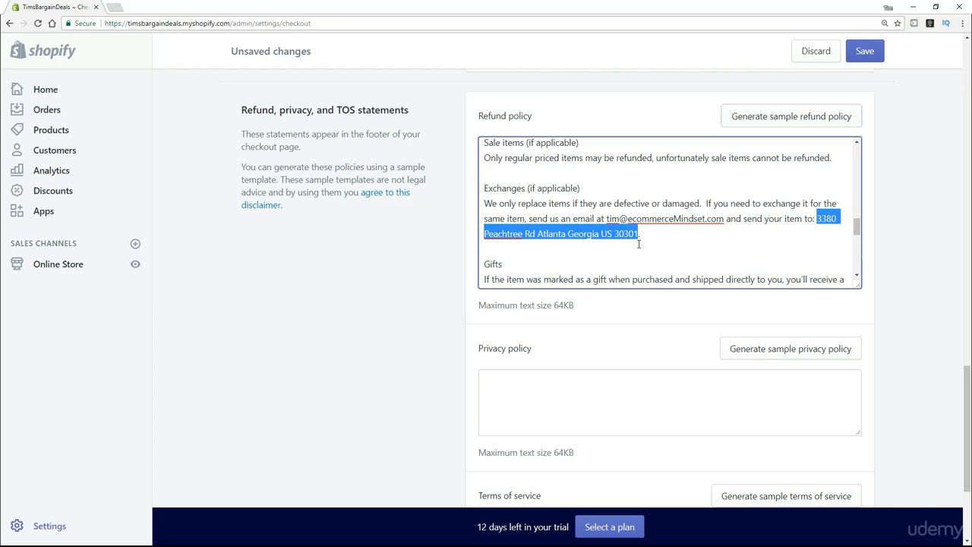
pyautogui.moveTo(855, 227); pyautogui.dragTo(856, 275)
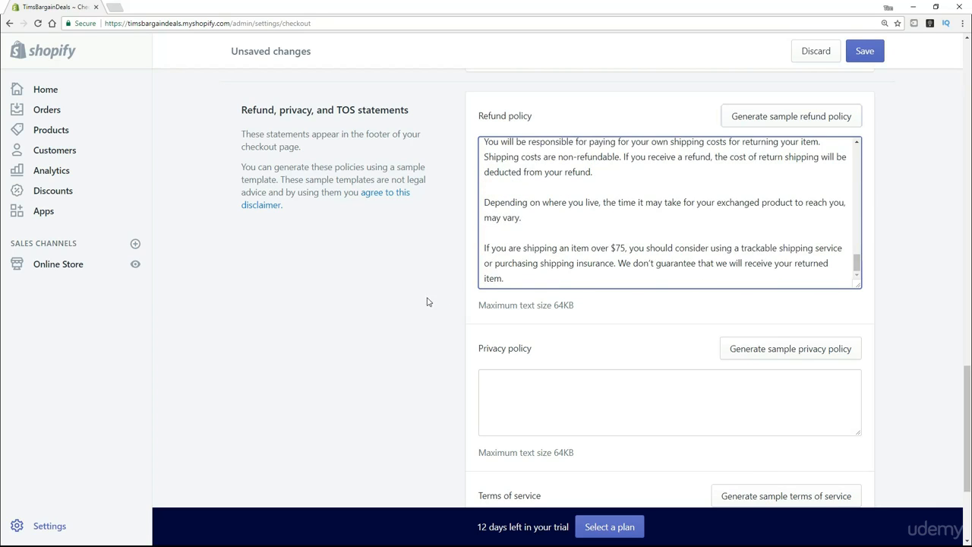
# Step: Generate the sample privacy policy and the sample terms of service for the store's checkout statements
pyautogui.scroll(-1, 403, 312)
pyautogui.scroll(-2, 403, 312)
pyautogui.click(782, 170)
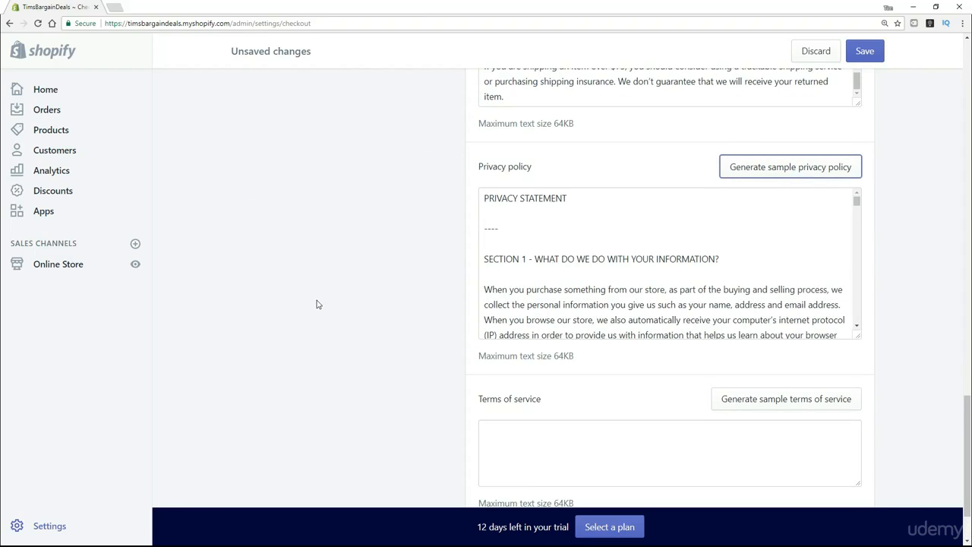
pyautogui.scroll(-1, 326, 304)
pyautogui.click(813, 315)
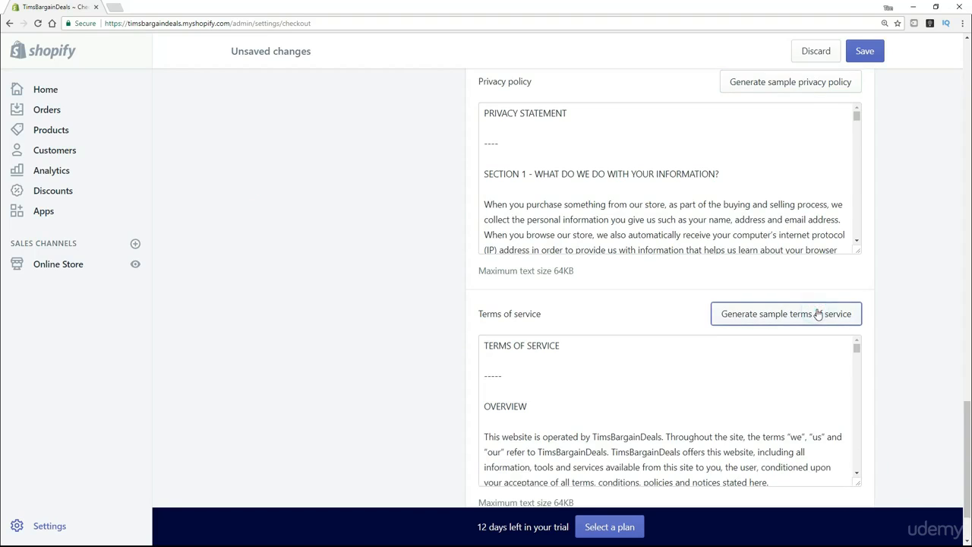
# Step: Save the changed checkout settings and return to the start of the Checkout page
pyautogui.scroll(-1, 305, 340)
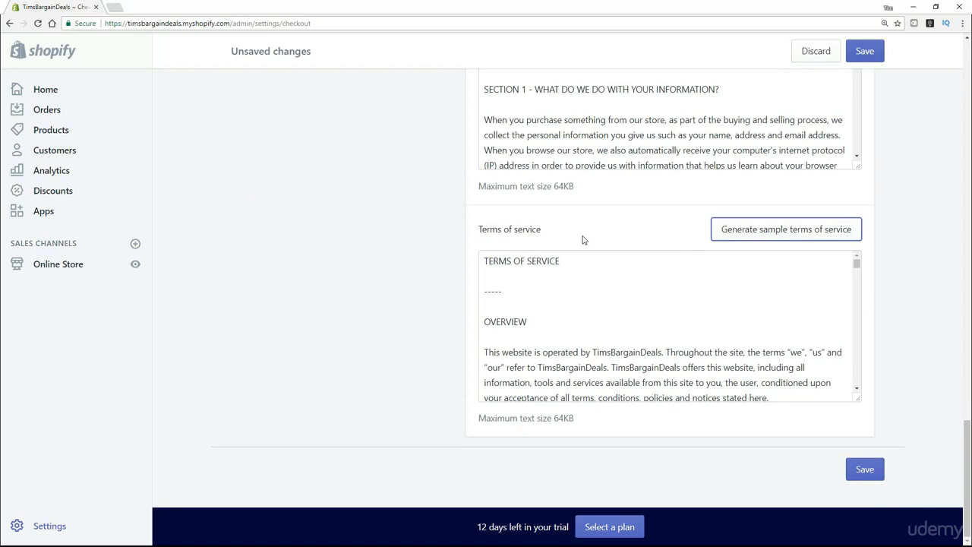
pyautogui.click(863, 50)
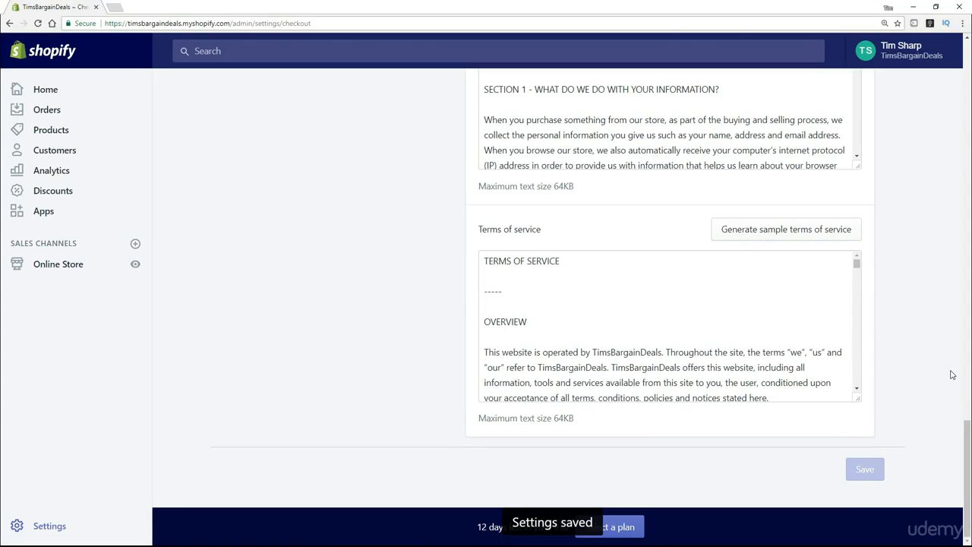
pyautogui.moveTo(967, 424); pyautogui.dragTo(971, 24)
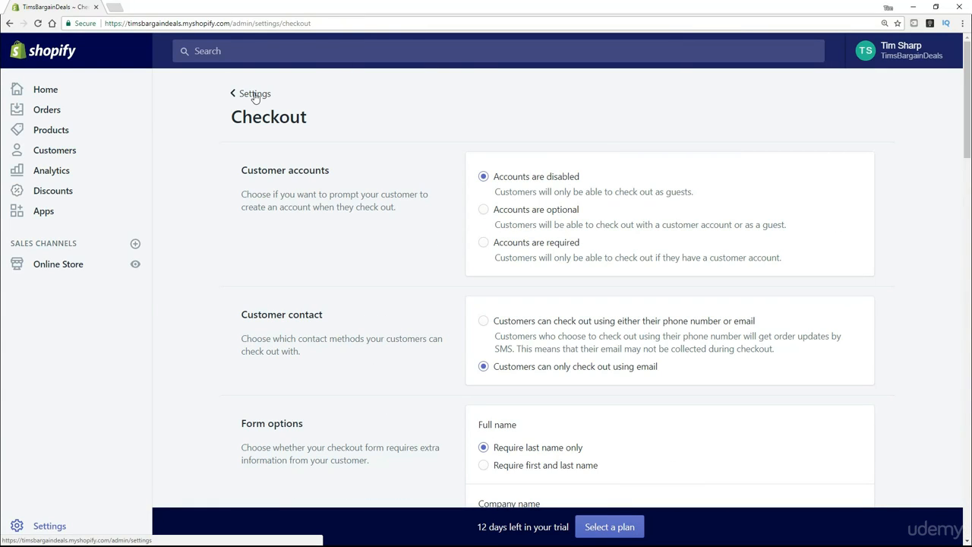